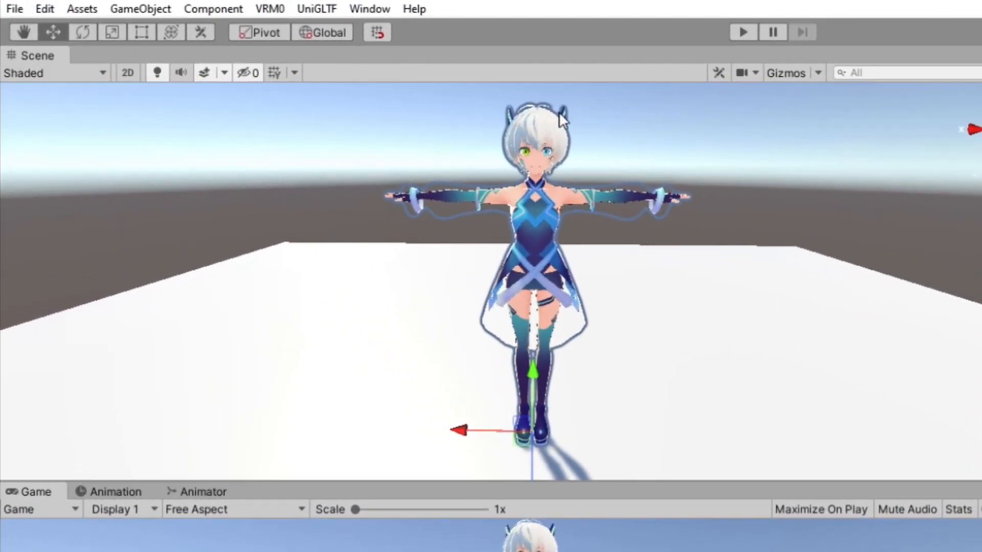
Step: Install the FBX Exporter package from the Unity Registry, closing the Package Manager when done
{"action": "left_click", "coordinate": [381, 8]}
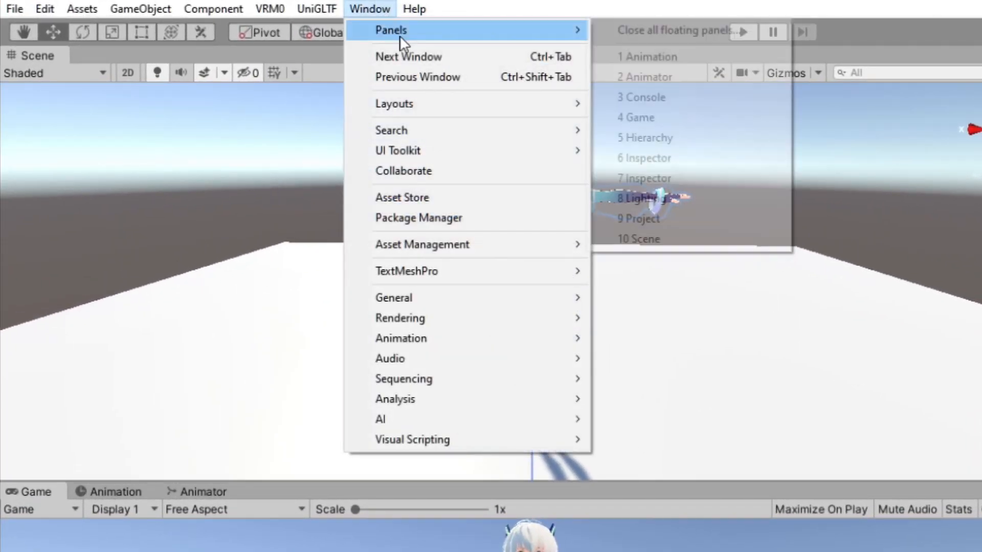
{"action": "left_click", "coordinate": [462, 219]}
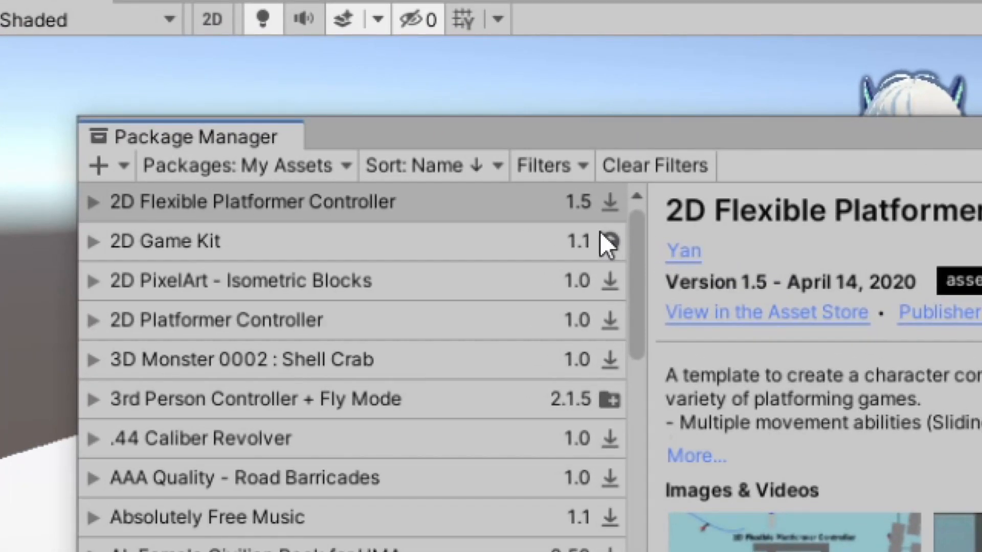
{"action": "left_click", "coordinate": [342, 175]}
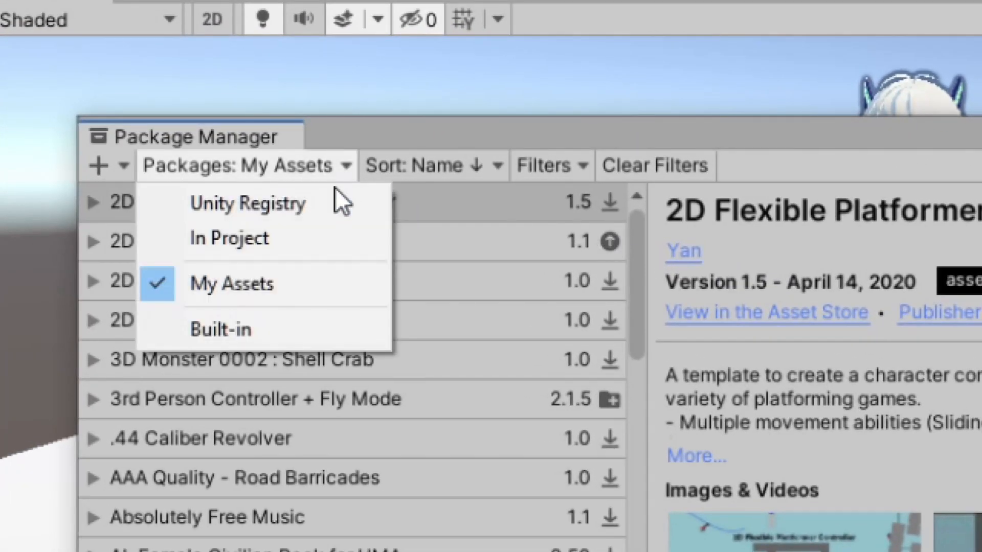
{"action": "left_click", "coordinate": [333, 204]}
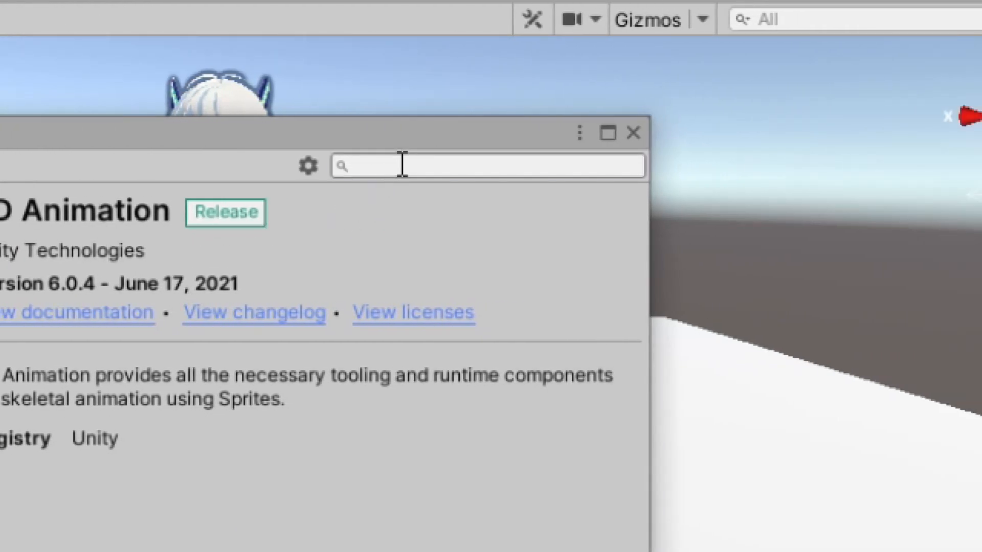
{"action": "left_click", "coordinate": [402, 165]}
{"action": "type", "text": "FBX"}
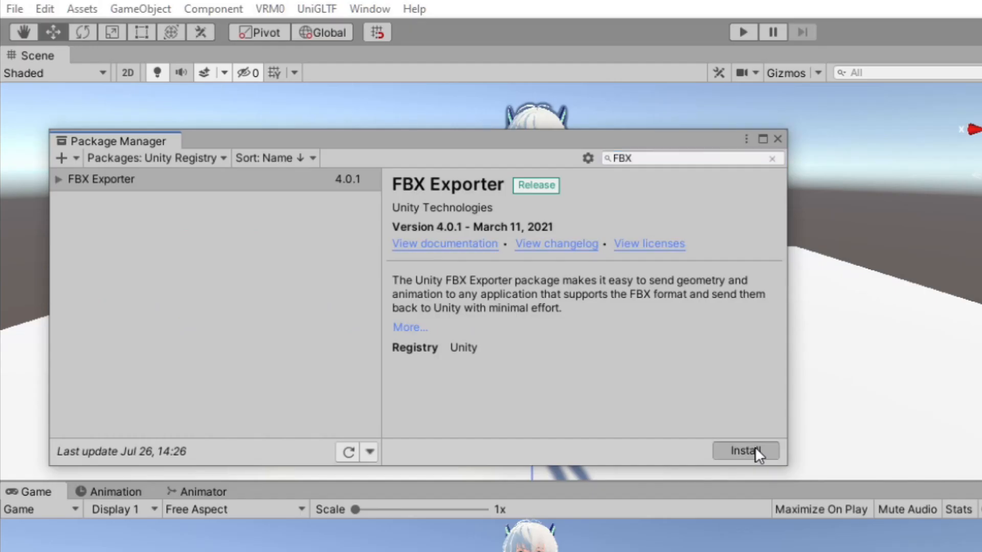
{"action": "left_click", "coordinate": [755, 448]}
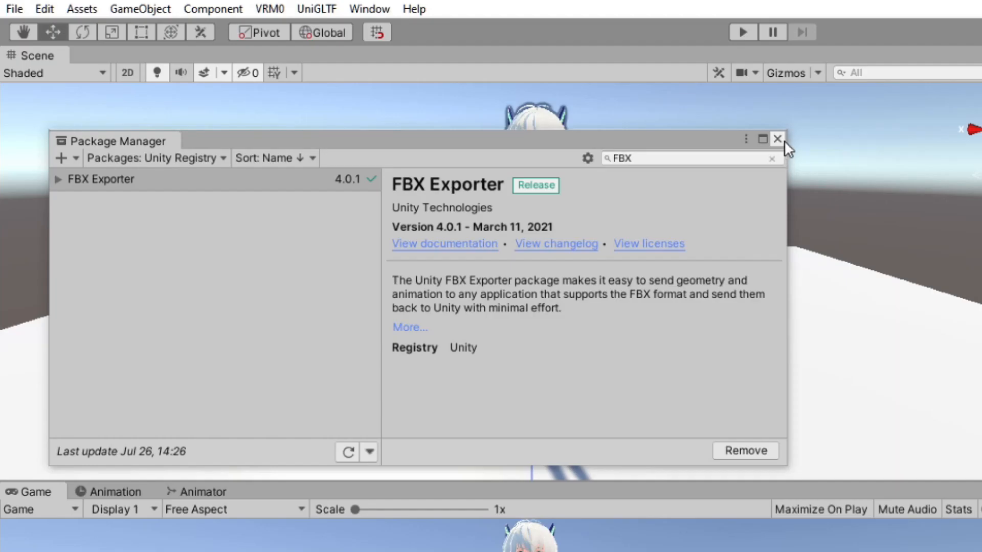
{"action": "left_click", "coordinate": [783, 141]}
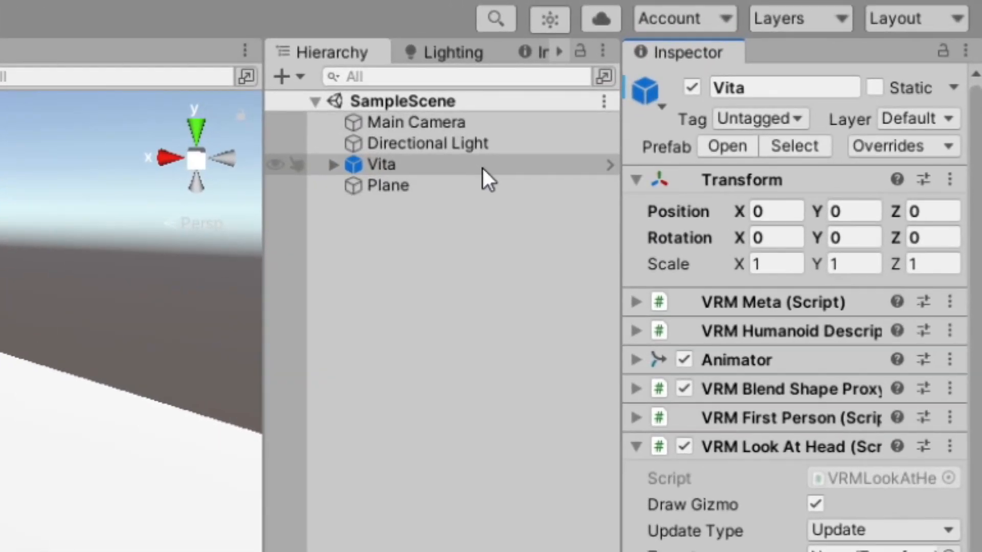
Step: Export the Vita object from the scene as Vita.fbx into the Assets folder, keeping the ASCII and Model(s) + Animation options
{"action": "right_click", "coordinate": [483, 167]}
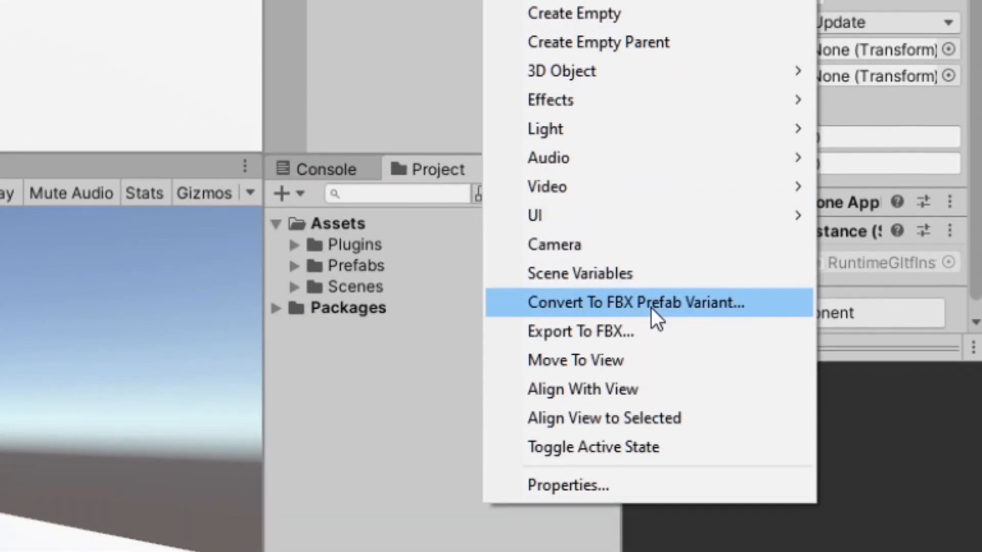
{"action": "left_click", "coordinate": [651, 342]}
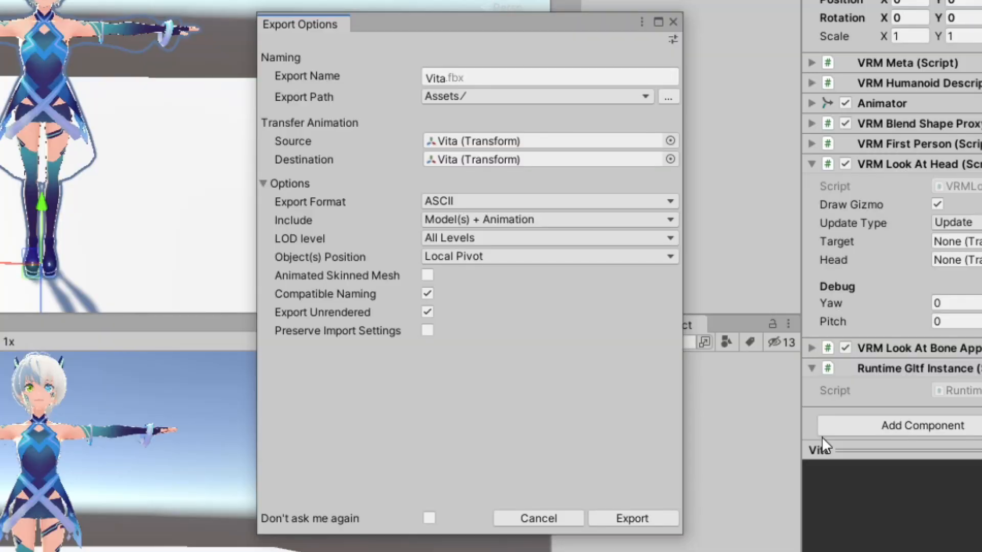
{"action": "left_click", "coordinate": [650, 513]}
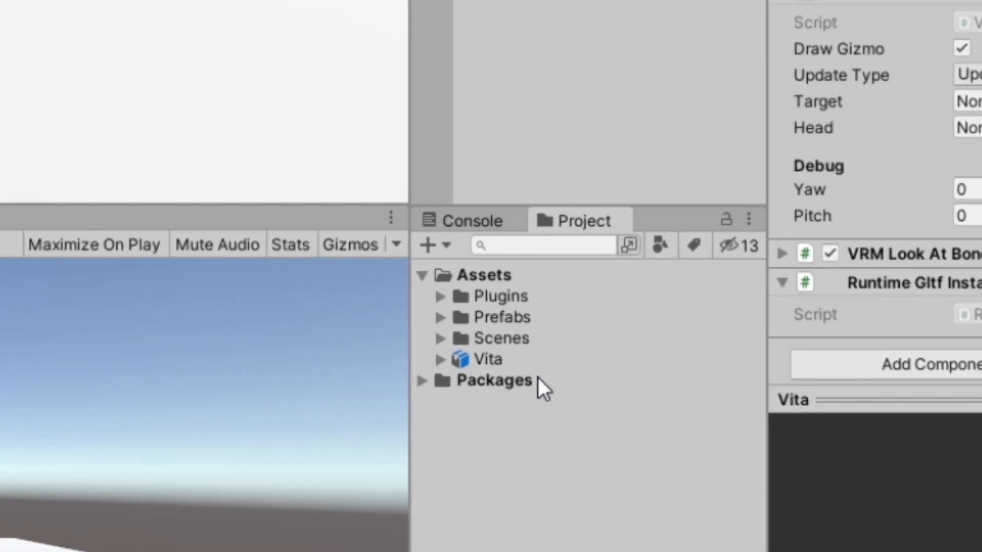
{"action": "left_click", "coordinate": [651, 422]}
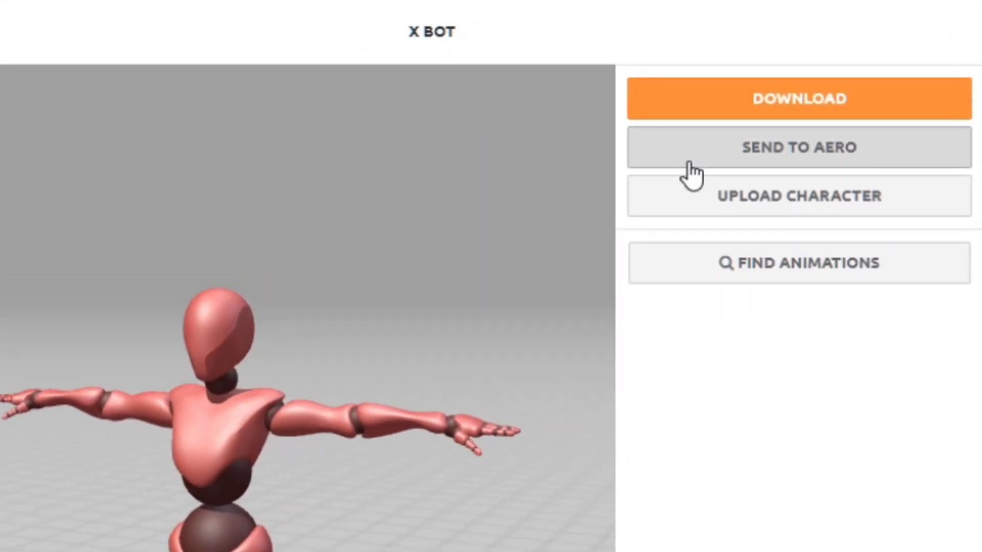
Step: In Mixamo, upload Vita.fbx from the project's Assets folder as a new character and accept the auto-rigger review
{"action": "left_click", "coordinate": [695, 201]}
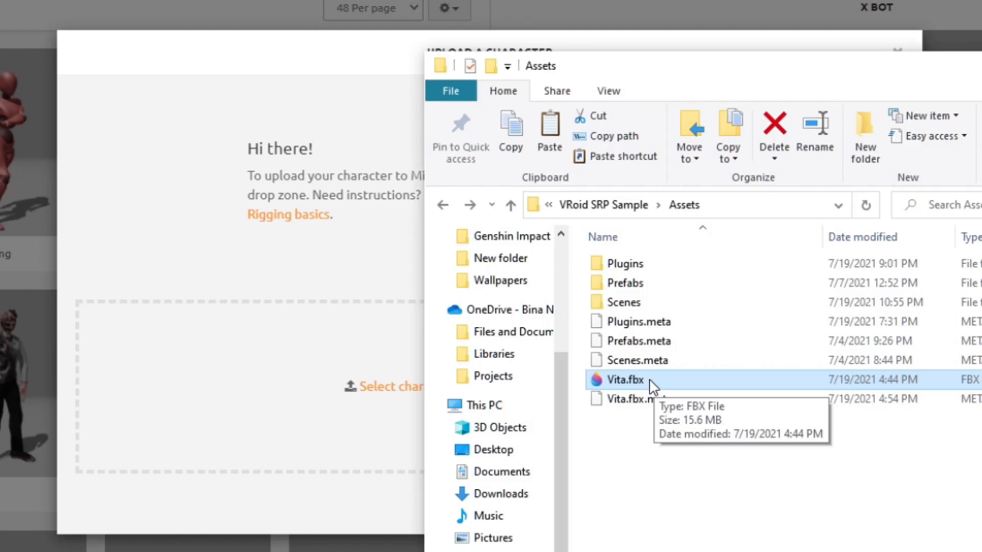
{"action": "left_click_drag", "start_coordinate": [652, 386], "coordinate": [216, 420]}
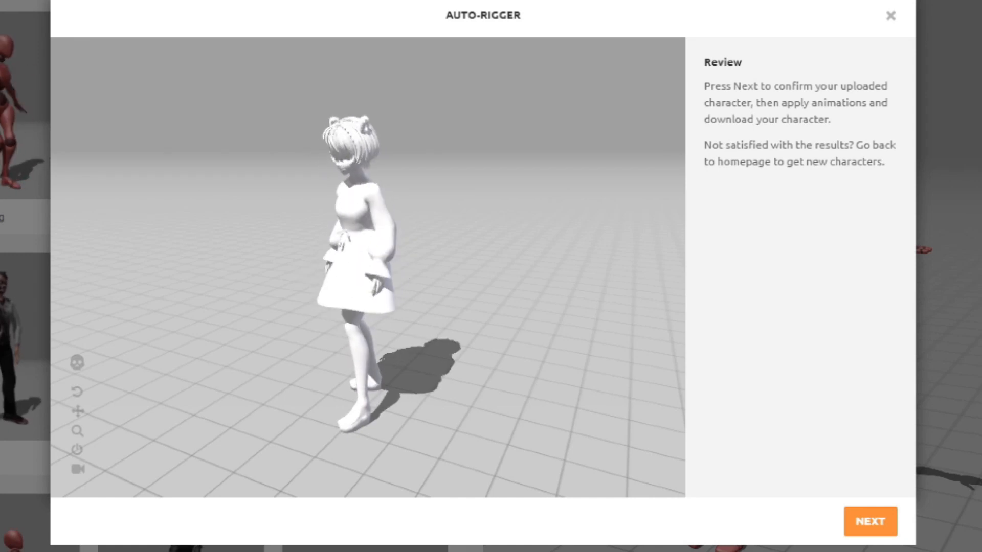
{"action": "left_click", "coordinate": [869, 521]}
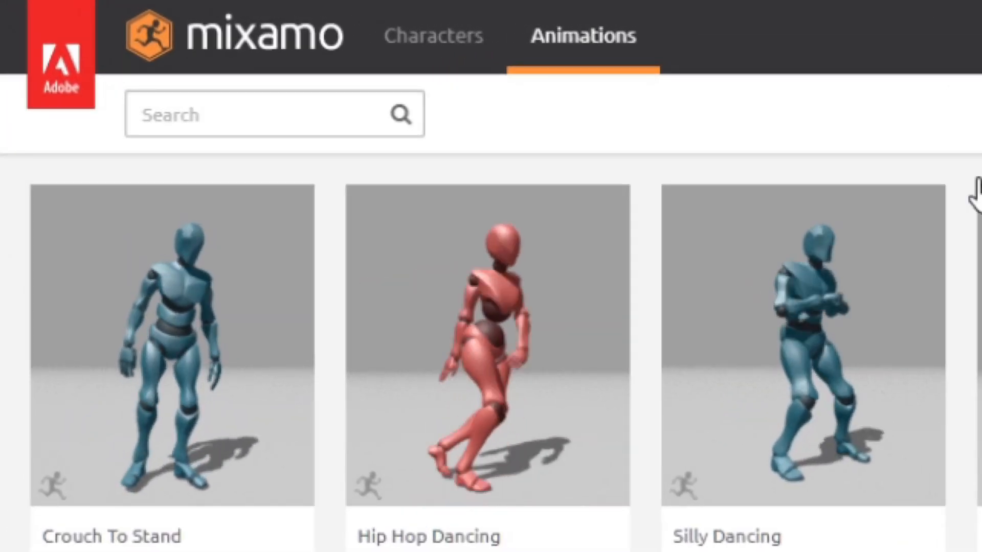
Step: Search the animations for "dance" and apply Belly Dance to the Vita character
{"action": "left_click", "coordinate": [286, 107]}
{"action": "type", "text": "dance"}
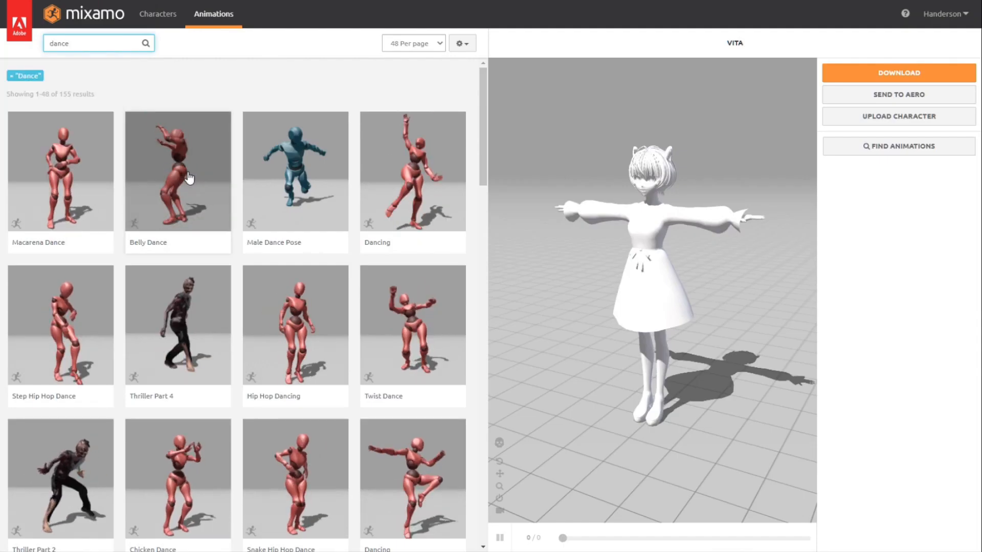
{"action": "left_click", "coordinate": [189, 178]}
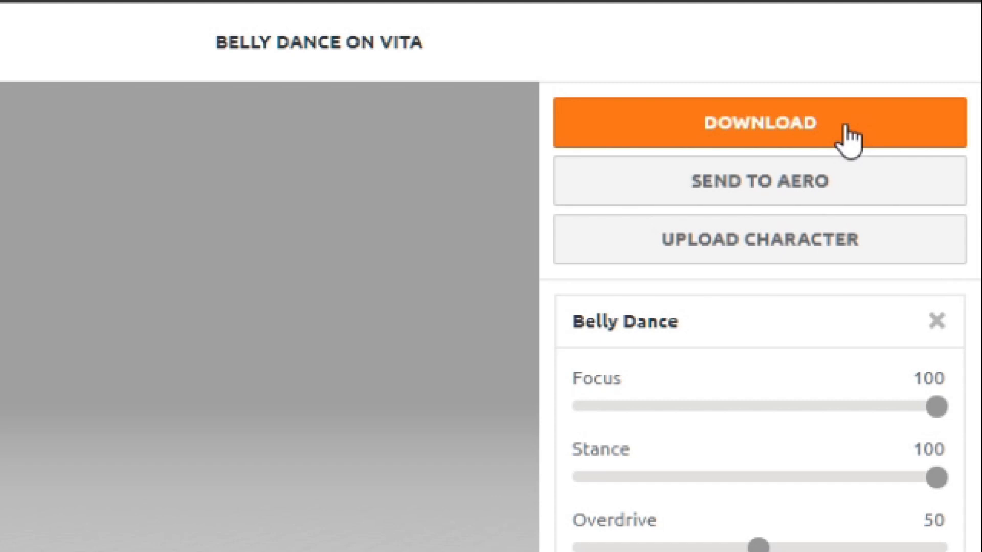
Step: Download the Belly Dance animation in FBX for Unity format, with skin, 30 frames per second and no keyframe reduction
{"action": "left_click", "coordinate": [846, 134]}
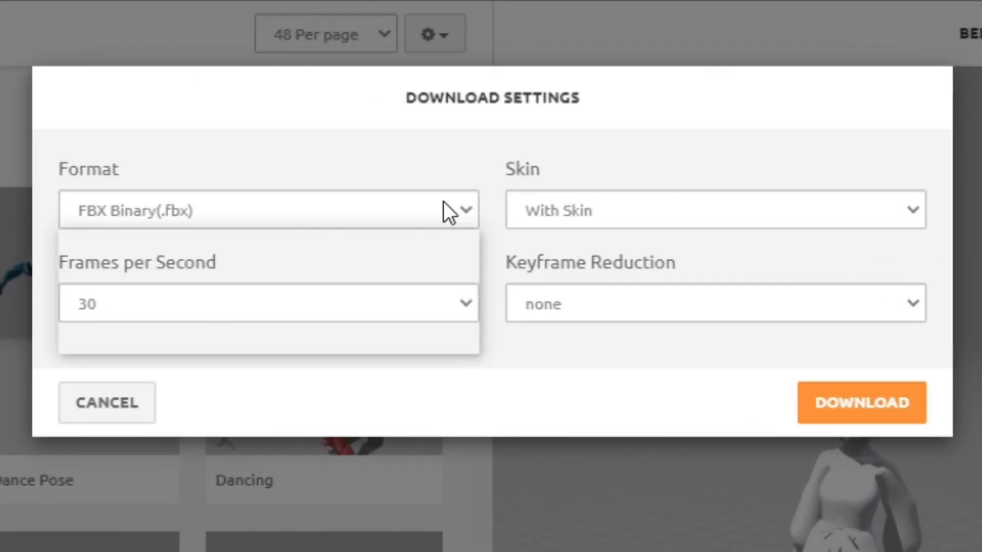
{"action": "left_click", "coordinate": [449, 177]}
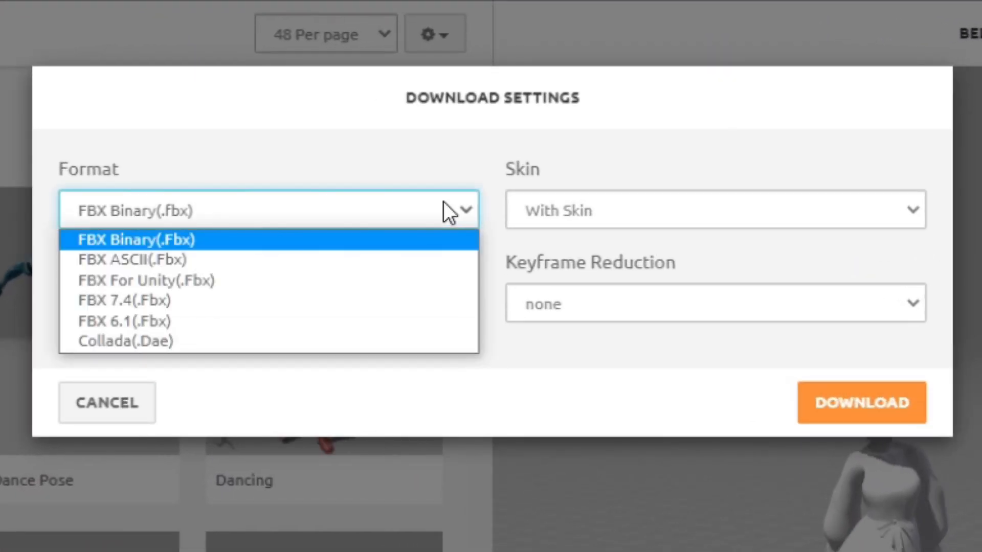
{"action": "left_click", "coordinate": [409, 283]}
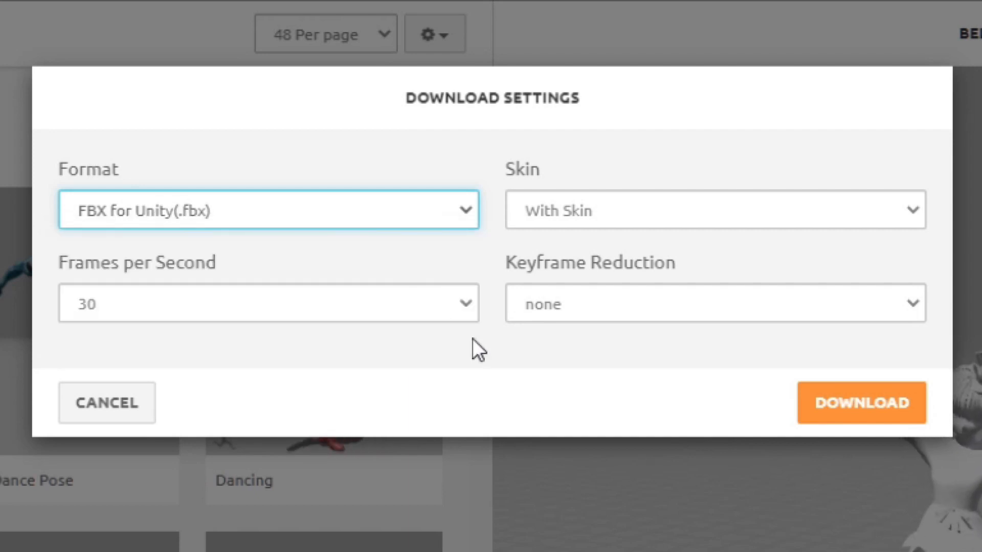
{"action": "left_click", "coordinate": [836, 414]}
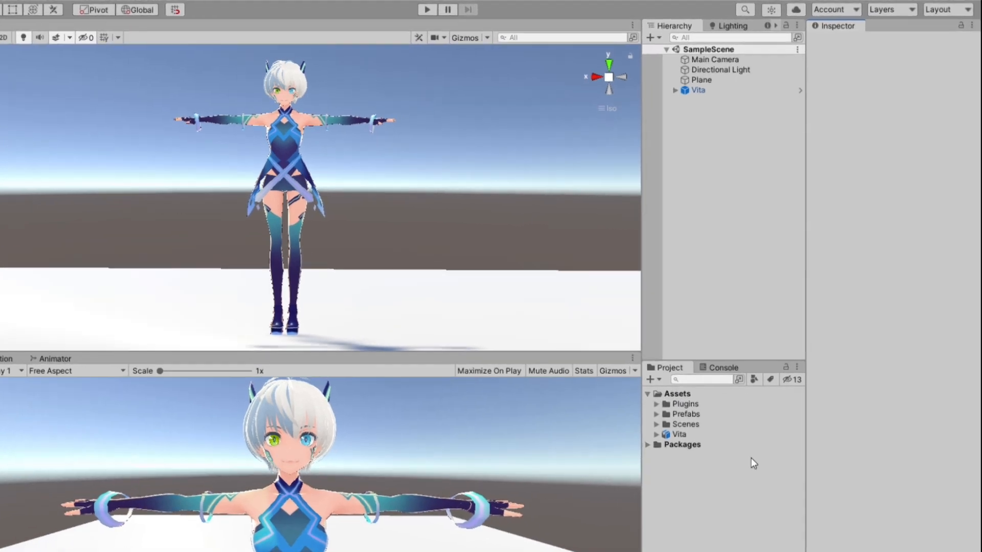
Step: Back in Unity, create a folder named Animations inside the project's Assets
{"action": "right_click", "coordinate": [706, 363]}
{"action": "mouse_move", "coordinate": [639, 25]}
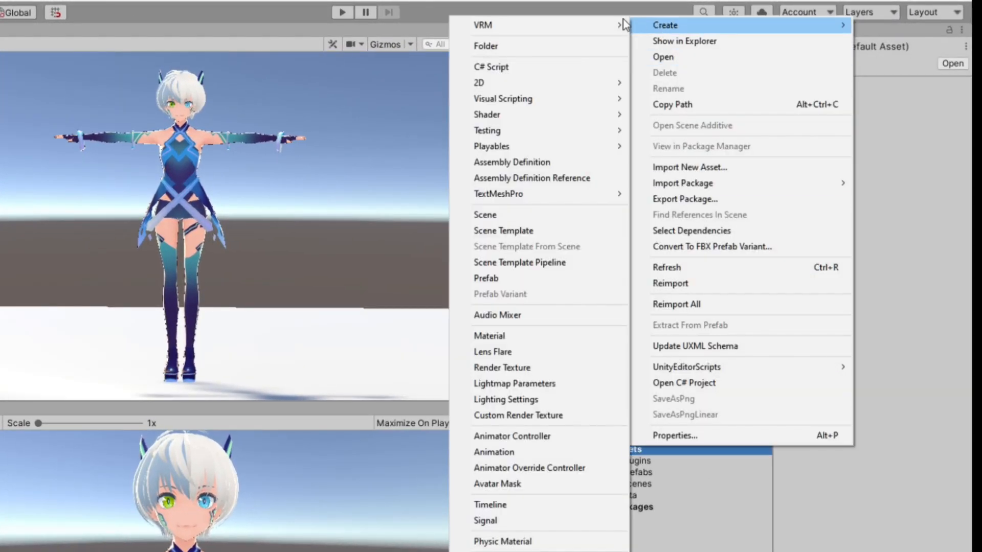
{"action": "left_click", "coordinate": [596, 48]}
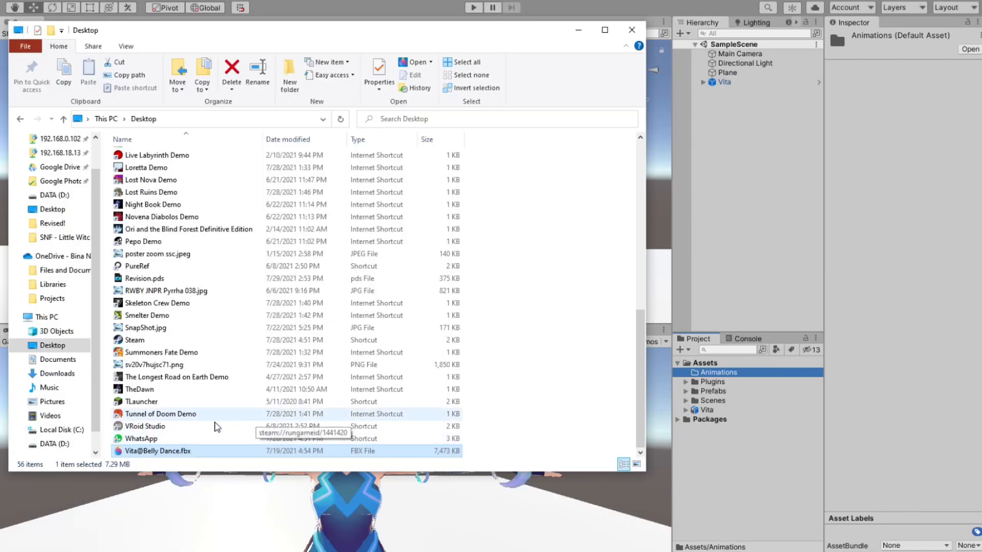
Step: Import Vita@Belly Dance.fbx from the Desktop folder into the project's Animations folder
{"action": "left_click", "coordinate": [176, 451]}
{"action": "left_click_drag", "start_coordinate": [250, 461], "coordinate": [700, 377]}
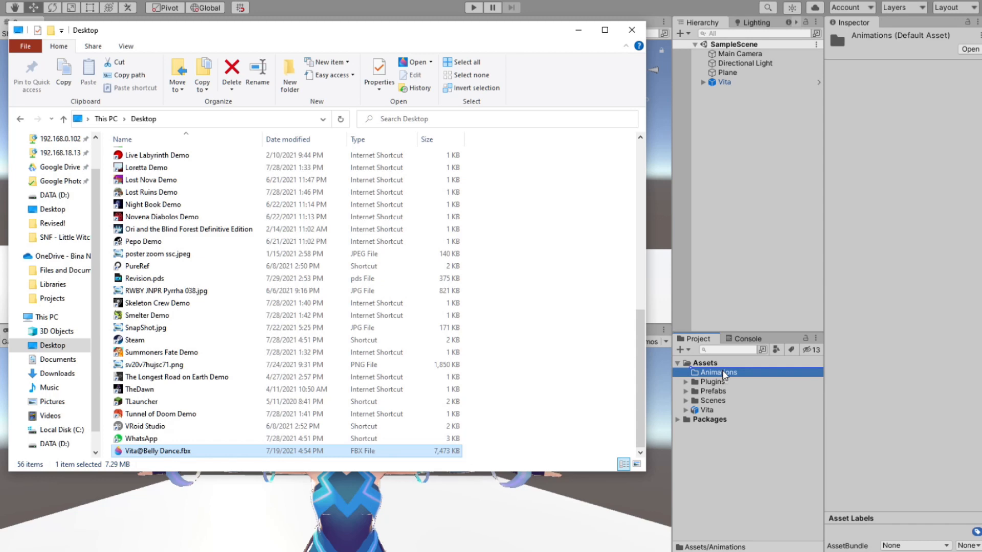
{"action": "left_click_drag", "start_coordinate": [721, 370], "coordinate": [722, 372]}
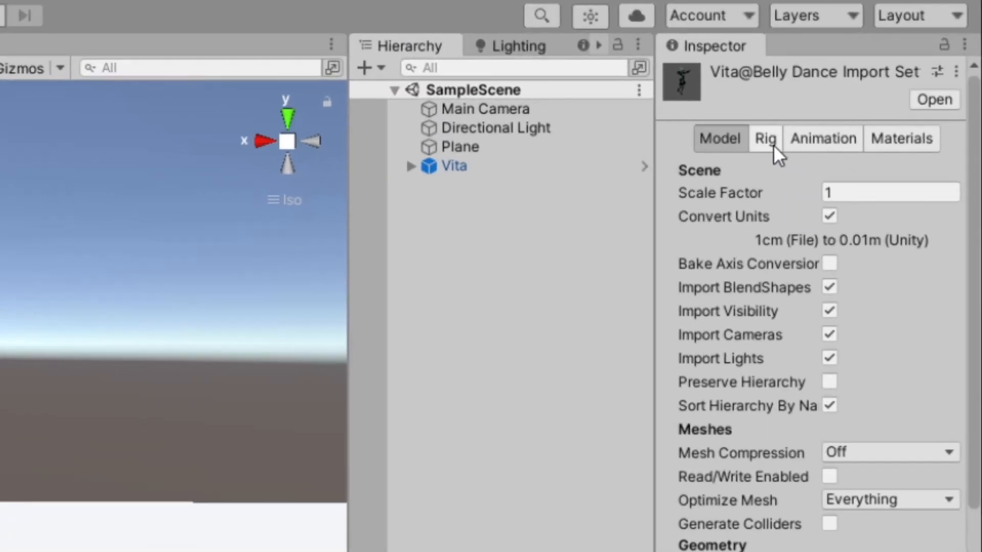
Step: Set the rig animation type of the Vita@Belly Dance model to Humanoid and apply the import settings
{"action": "left_click", "coordinate": [789, 123]}
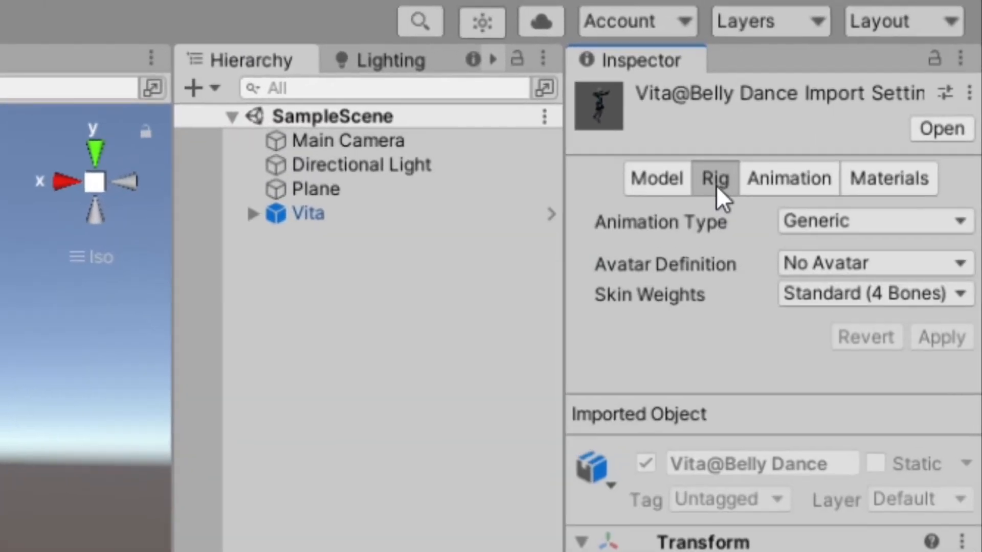
{"action": "left_click", "coordinate": [773, 232]}
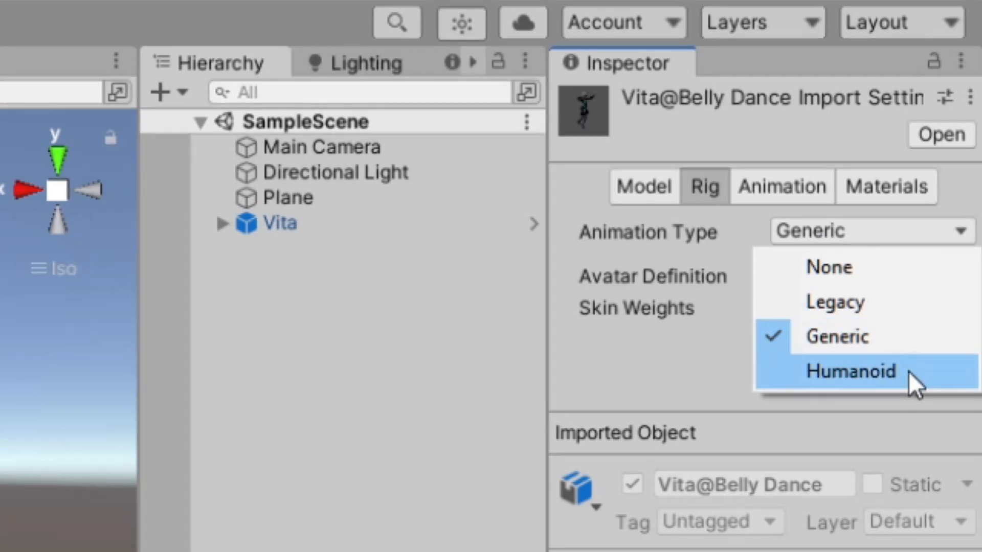
{"action": "left_click", "coordinate": [908, 371]}
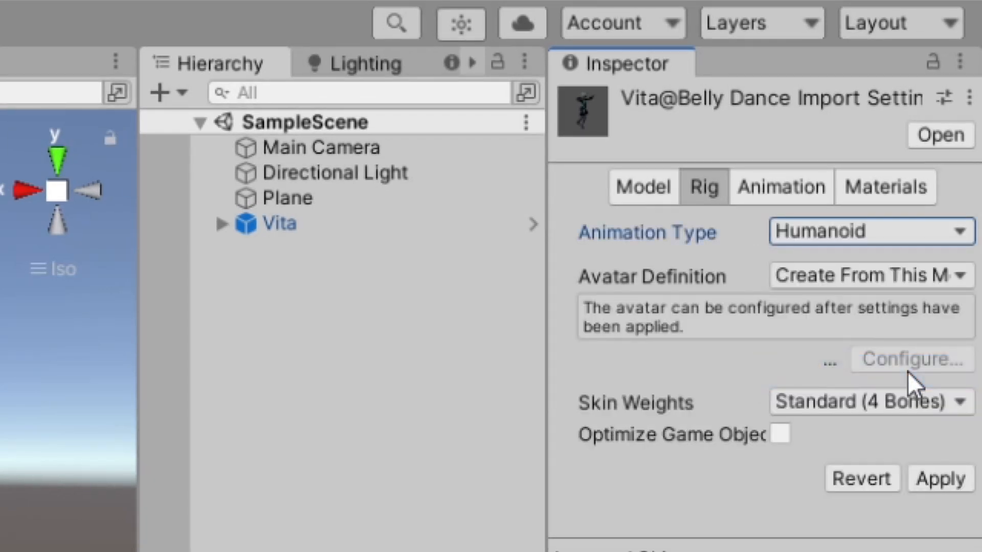
{"action": "left_click", "coordinate": [941, 479]}
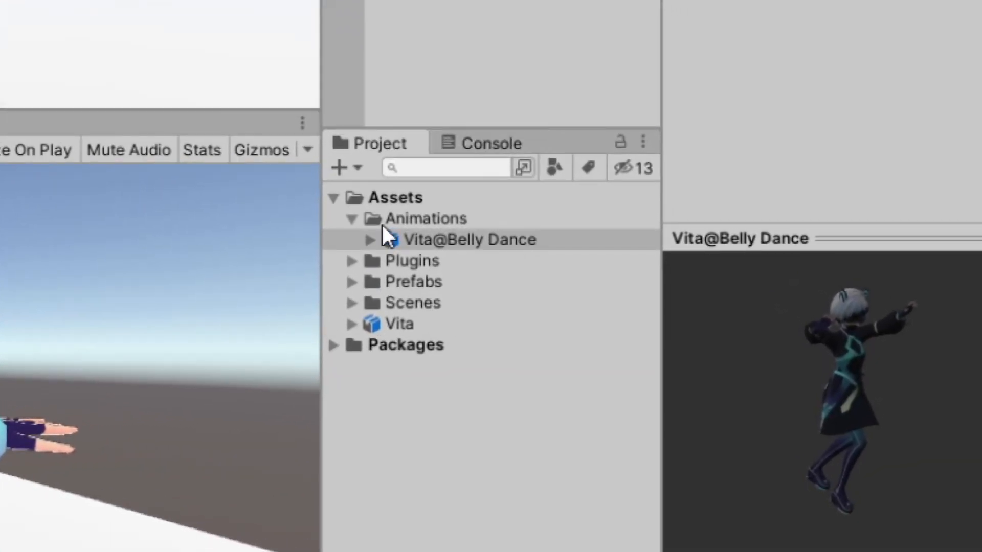
Step: Duplicate the Belly Dance clip contained in the Vita@Belly Dance model, then collapse the model's contents
{"action": "left_click", "coordinate": [369, 240]}
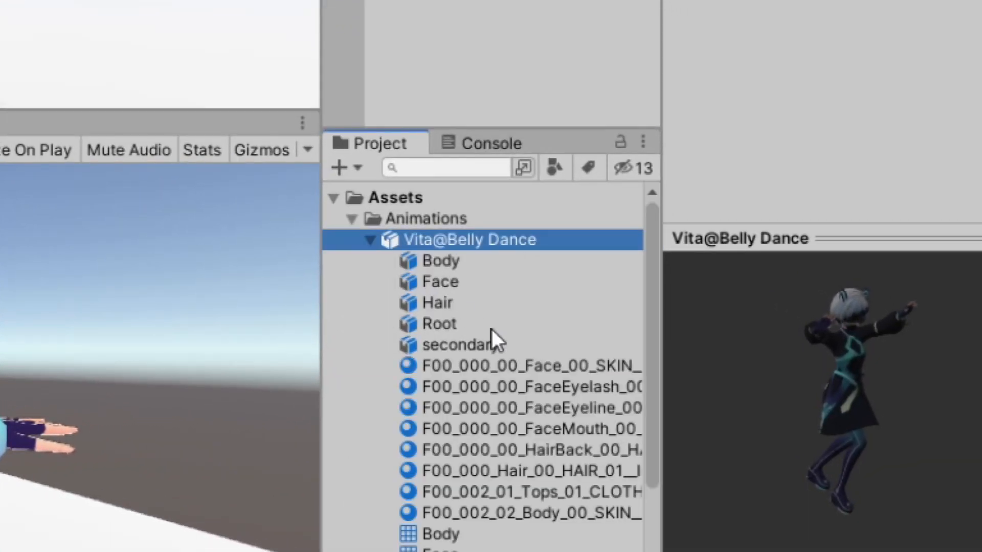
{"action": "scroll", "coordinate": [562, 347], "scroll_direction": "down", "scroll_amount": 3}
{"action": "left_click", "coordinate": [559, 459]}
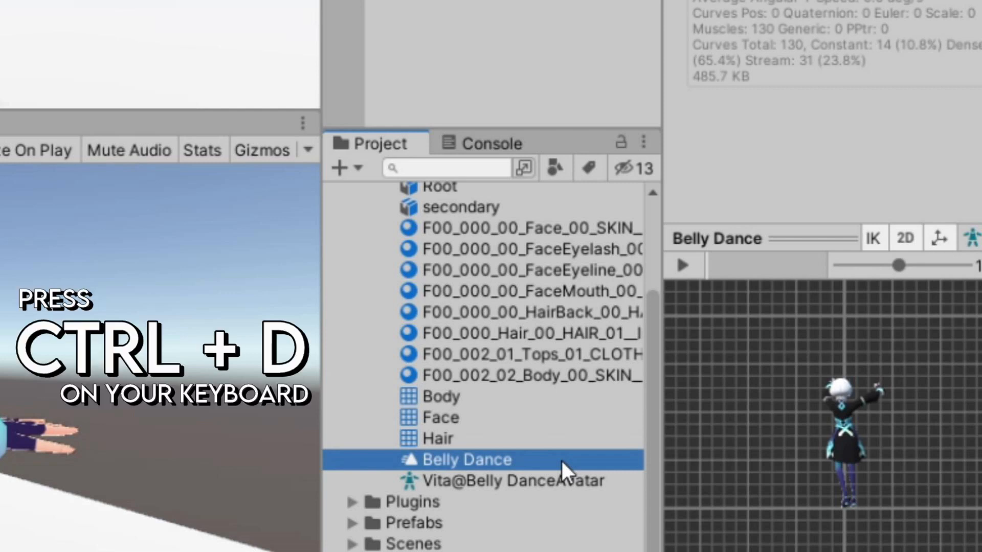
{"action": "key", "text": "ctrl+d"}
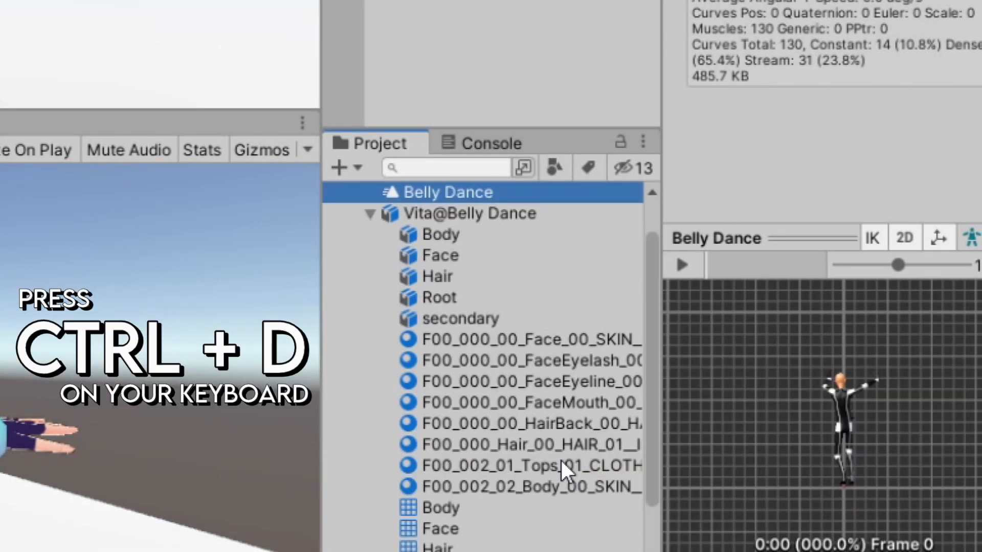
{"action": "left_click", "coordinate": [368, 215]}
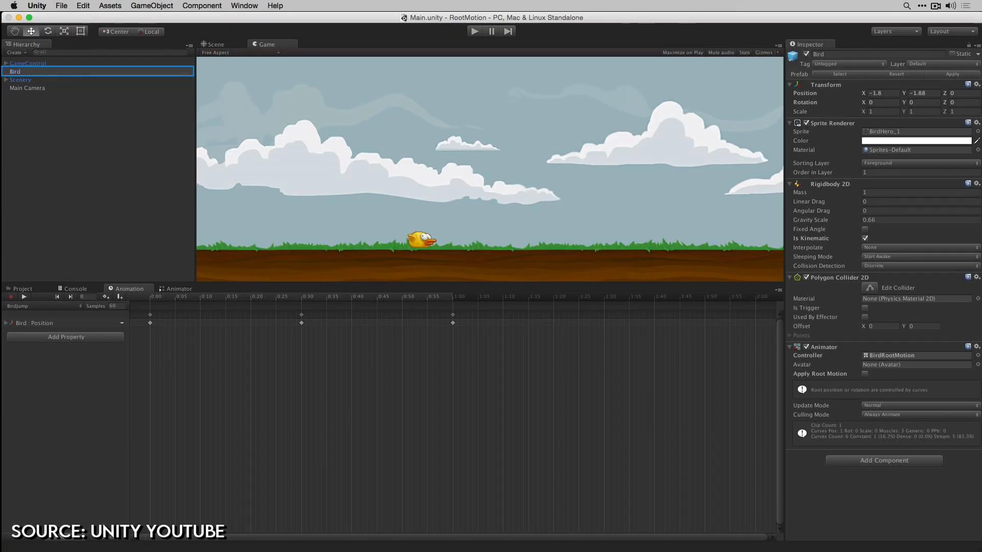
{"action": "left_click", "coordinate": [474, 32]}
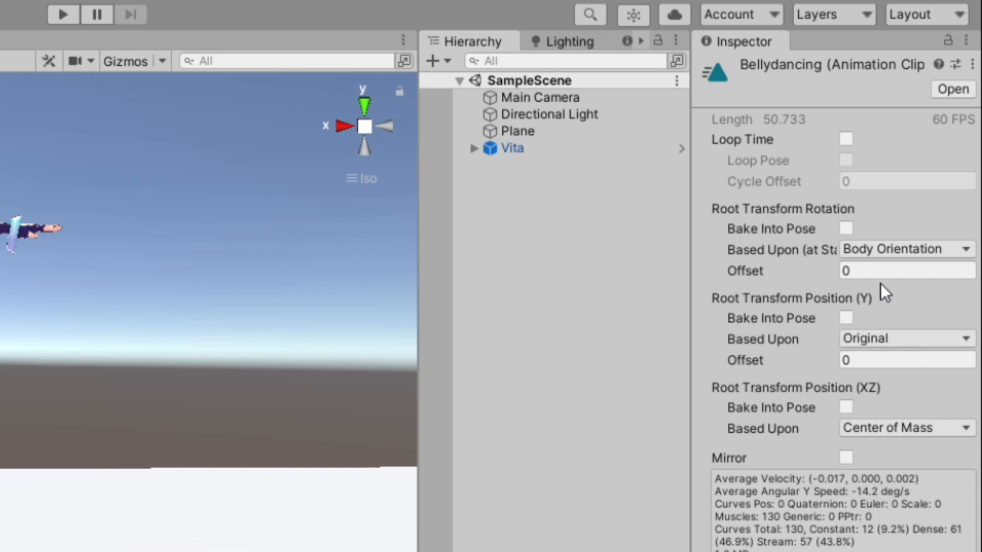
Step: Bake the Bellydancing clip's root rotation, Y position and XZ position into the pose, basing the Y position on Feet
{"action": "left_click", "coordinate": [846, 228]}
{"action": "left_click", "coordinate": [846, 317]}
{"action": "left_click", "coordinate": [846, 407]}
{"action": "left_click", "coordinate": [888, 339]}
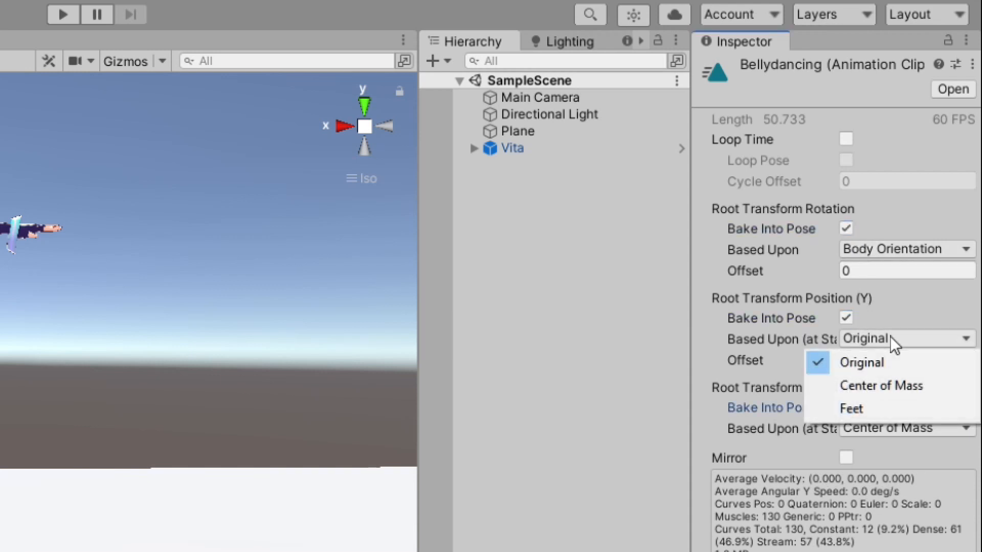
{"action": "left_click", "coordinate": [880, 408]}
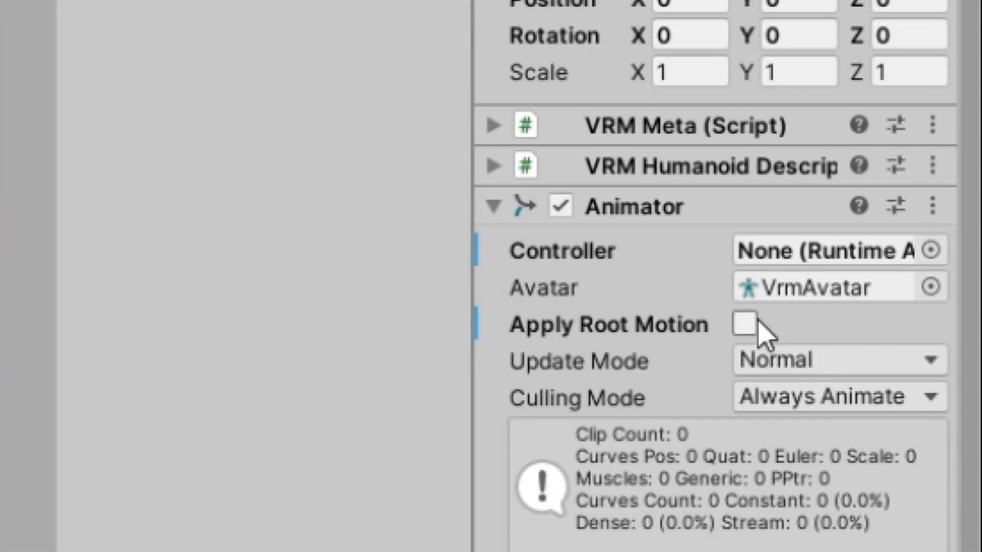
Step: Enable Apply Root Motion on Vita's Animator and create an animator controller named "Animator Controller" in the Animations folder
{"action": "left_click", "coordinate": [744, 324]}
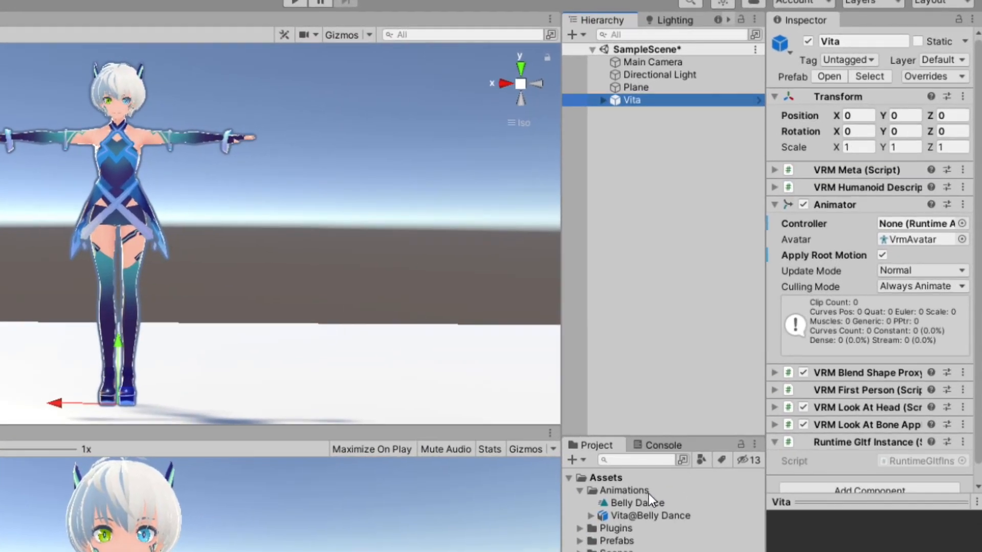
{"action": "right_click", "coordinate": [734, 375]}
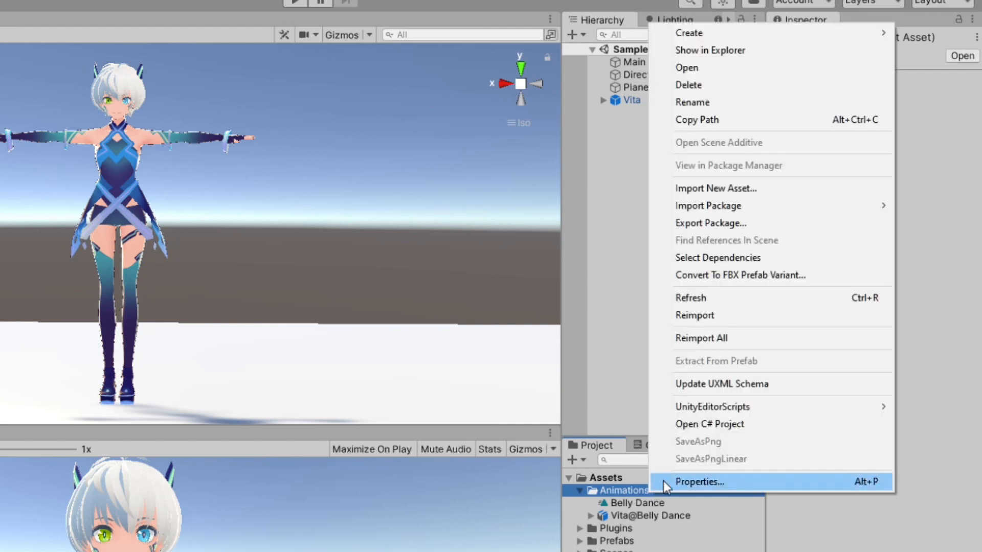
{"action": "mouse_move", "coordinate": [750, 35]}
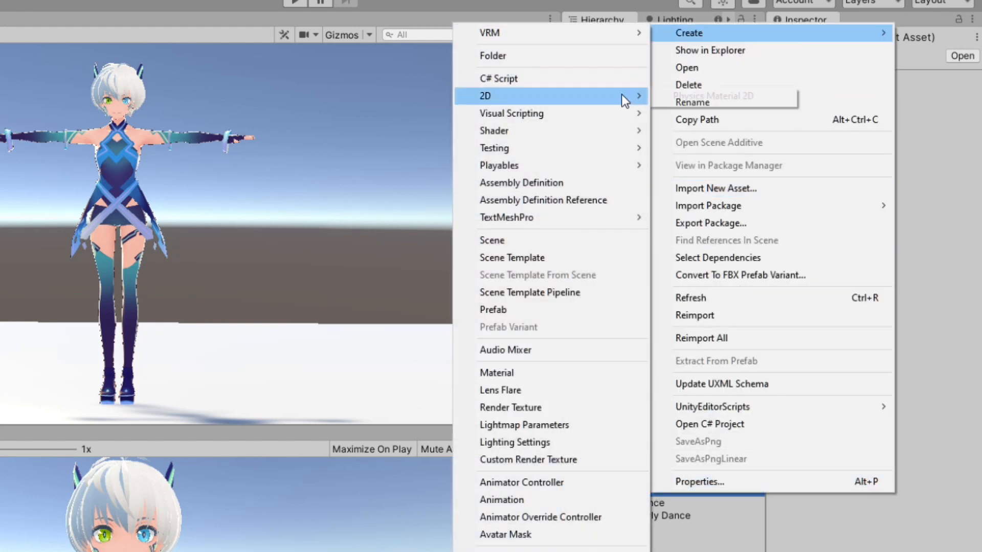
{"action": "left_click", "coordinate": [608, 483]}
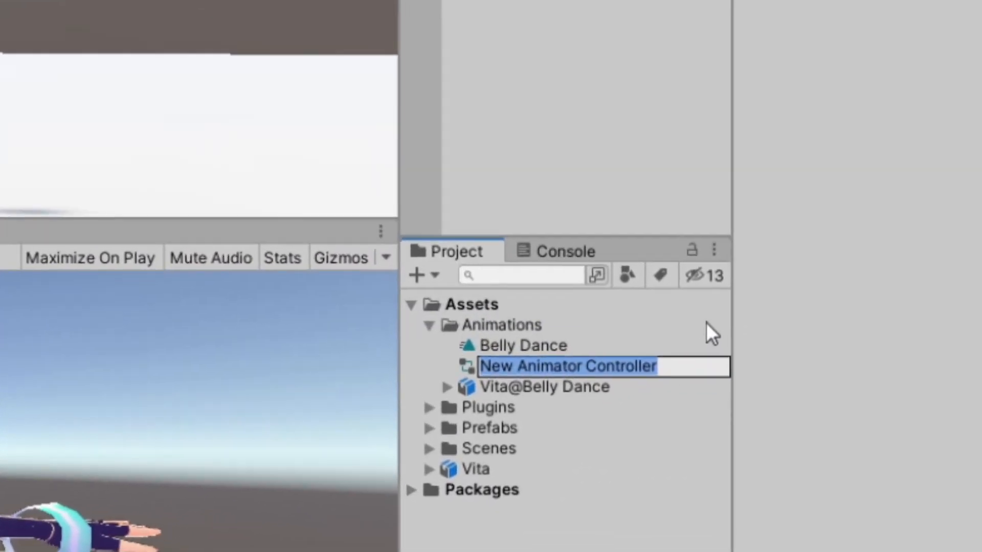
{"action": "type", "text": "Animator C"}
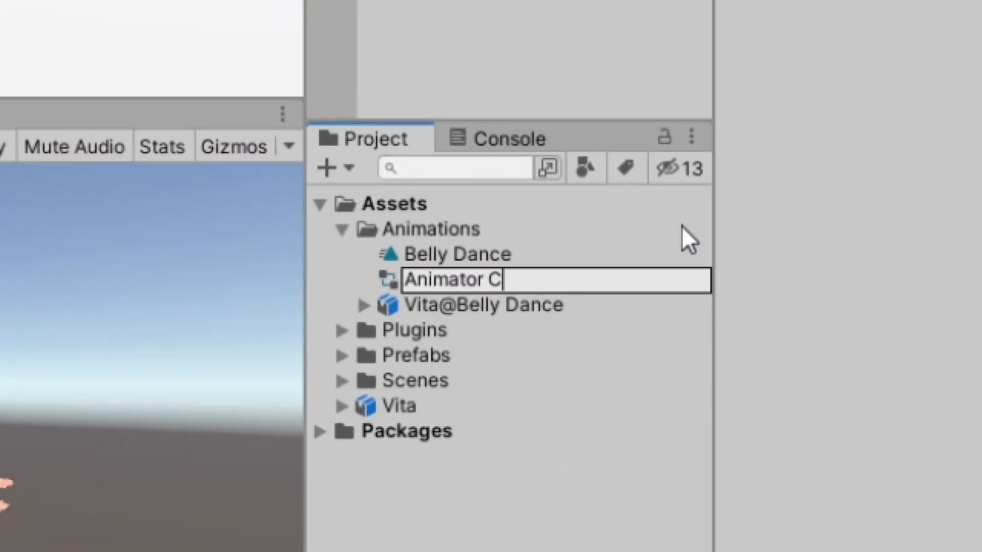
{"action": "type", "text": "ontroller"}
{"action": "key", "text": "Return"}
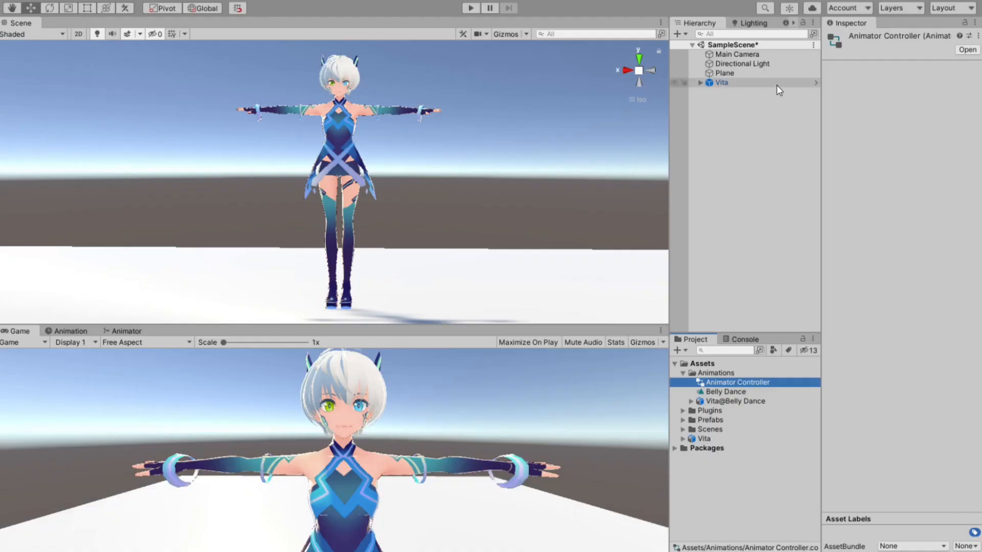
Step: Assign the Animator Controller asset as the controller of Vita's Animator component
{"action": "left_click", "coordinate": [746, 92]}
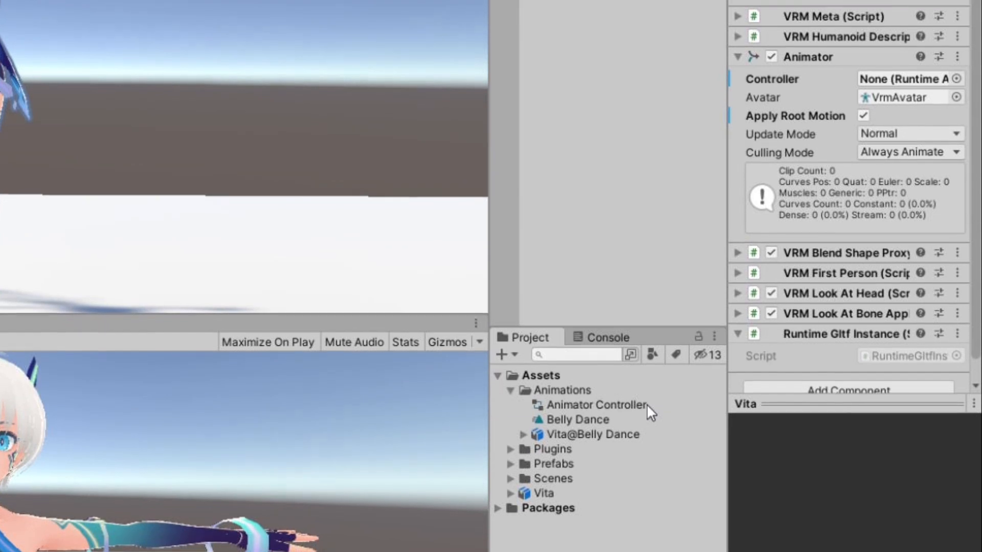
{"action": "left_click_drag", "start_coordinate": [647, 404], "coordinate": [906, 102]}
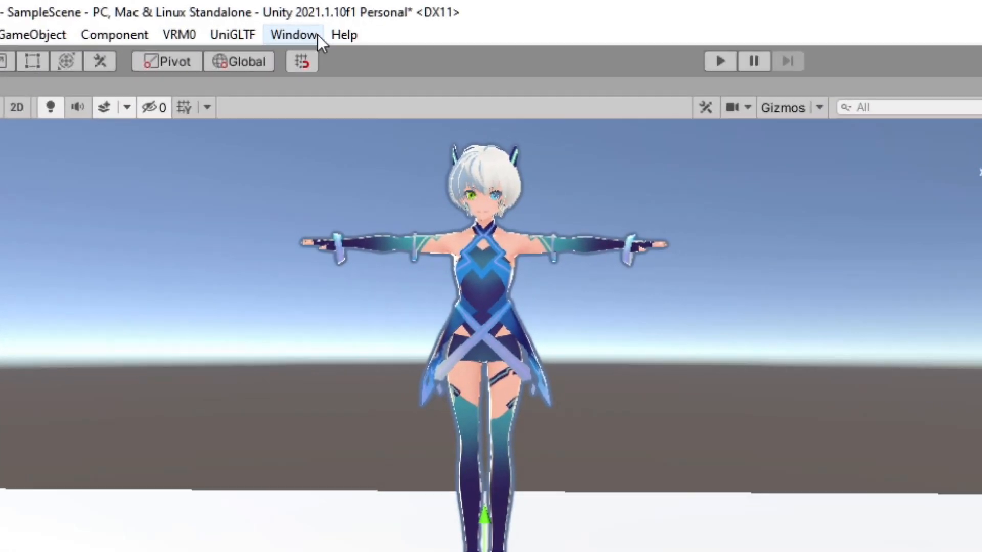
Step: Open the Animator window and dock it beside the Game and Animation views so the Scene view stays in sight
{"action": "left_click", "coordinate": [317, 35]}
{"action": "mouse_move", "coordinate": [317, 56]}
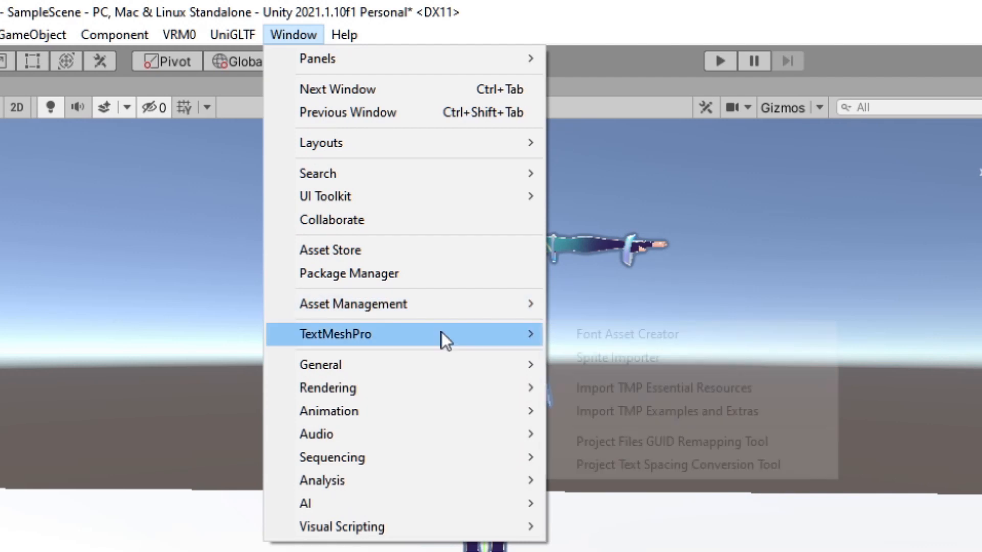
{"action": "mouse_move", "coordinate": [460, 410]}
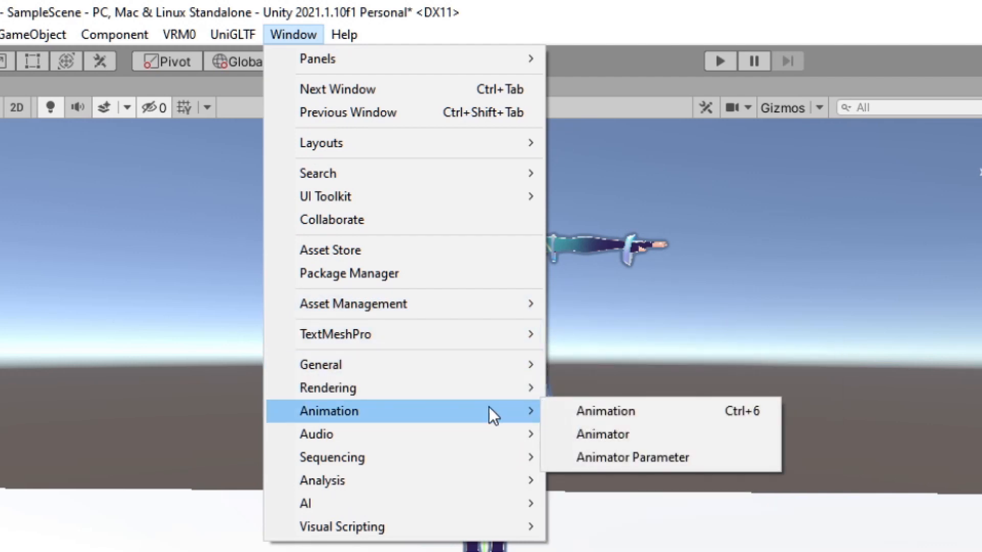
{"action": "left_click", "coordinate": [655, 434]}
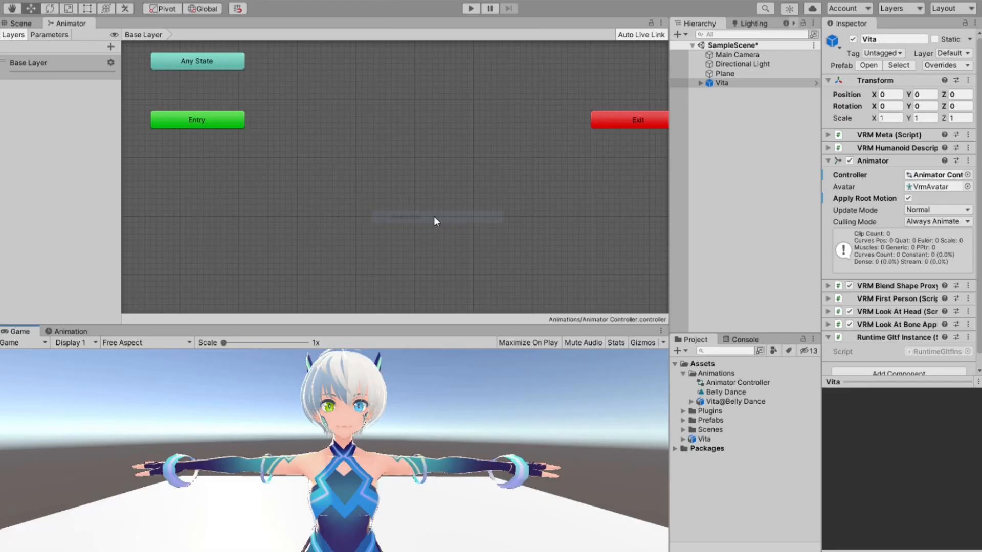
{"action": "left_click_drag", "start_coordinate": [433, 216], "coordinate": [108, 341]}
{"action": "left_click_drag", "start_coordinate": [216, 326], "coordinate": [216, 376]}
{"action": "scroll", "coordinate": [486, 460], "scroll_direction": "down", "scroll_amount": 2}
{"action": "scroll", "coordinate": [468, 465], "scroll_direction": "up", "scroll_amount": 2}
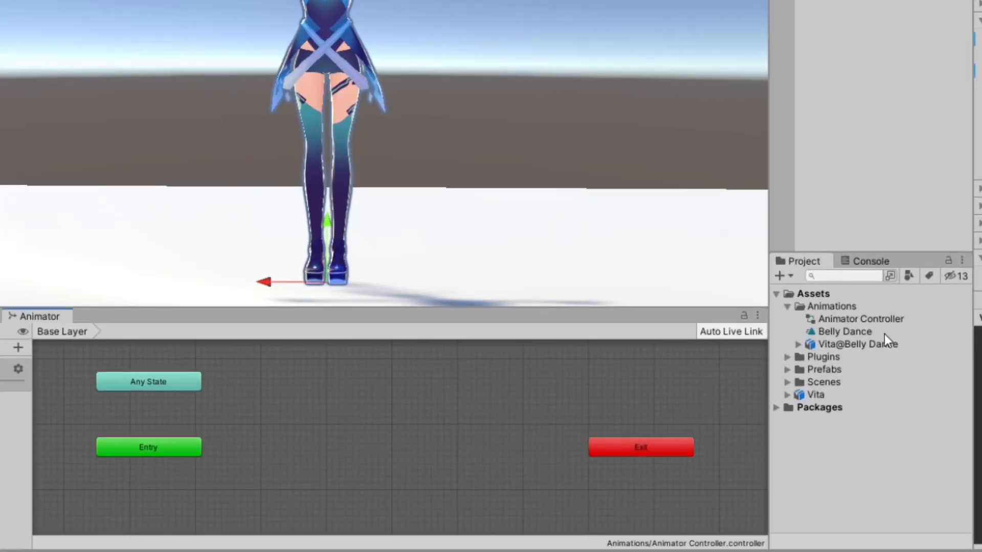
Step: Add the Belly Dance clip as a state in the controller's Base Layer and place it between Entry and Exit
{"action": "left_click_drag", "start_coordinate": [884, 334], "coordinate": [626, 381]}
{"action": "left_click_drag", "start_coordinate": [471, 423], "coordinate": [472, 423]}
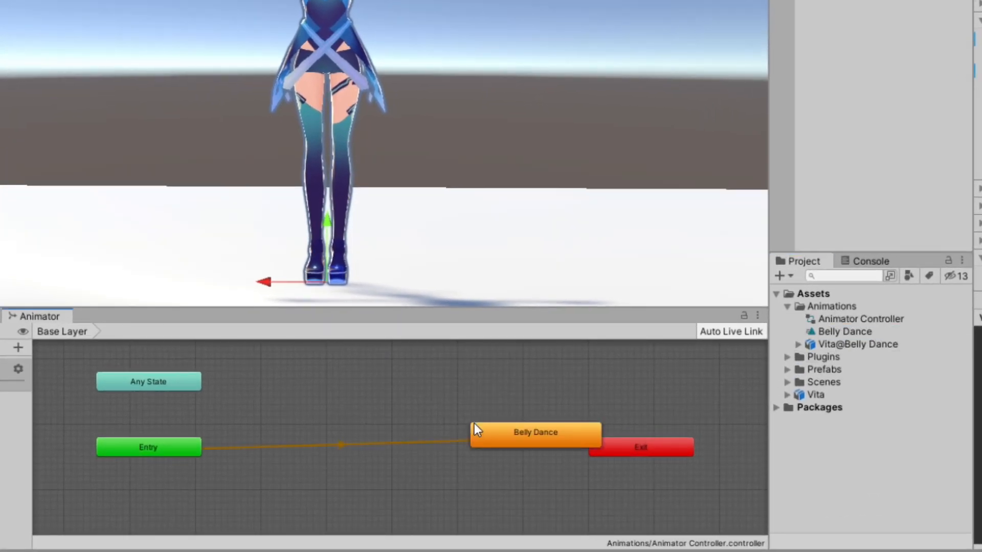
{"action": "left_click_drag", "start_coordinate": [553, 441], "coordinate": [453, 439]}
{"action": "left_click", "coordinate": [884, 456]}
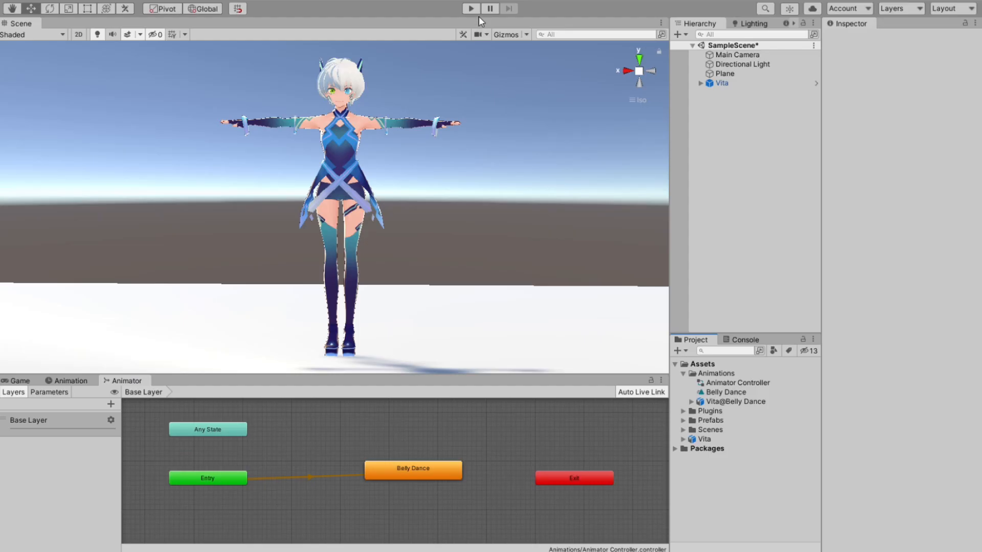
Step: Run the scene, watch Vita's dance alongside the Belly Dance state's progress in the Animator graph, and stop play mode
{"action": "left_click", "coordinate": [471, 9]}
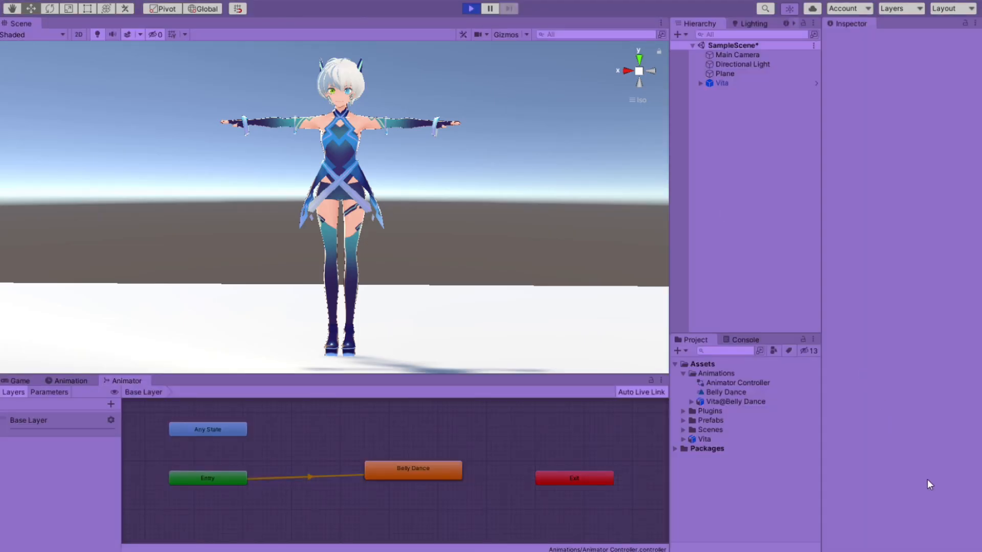
{"action": "left_click", "coordinate": [760, 82]}
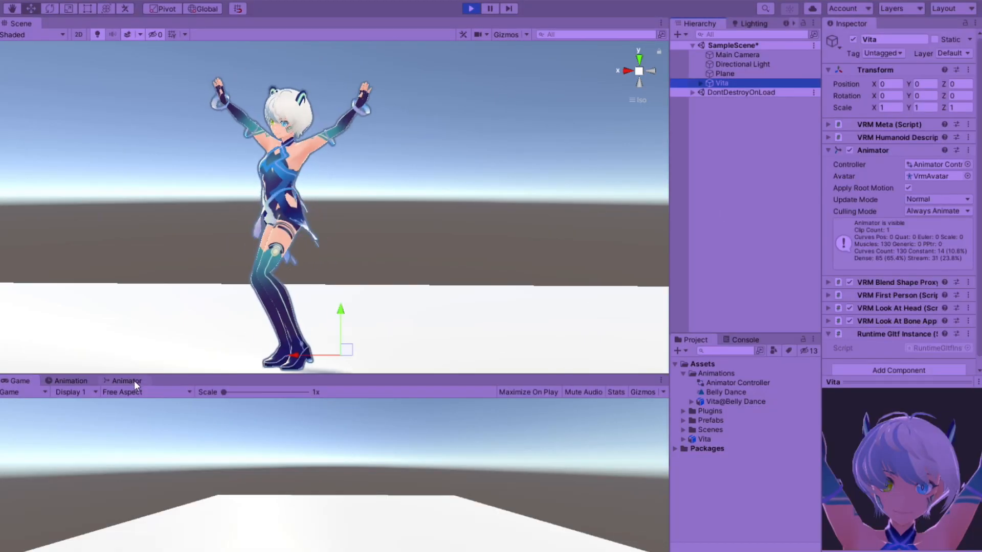
{"action": "left_click", "coordinate": [126, 381]}
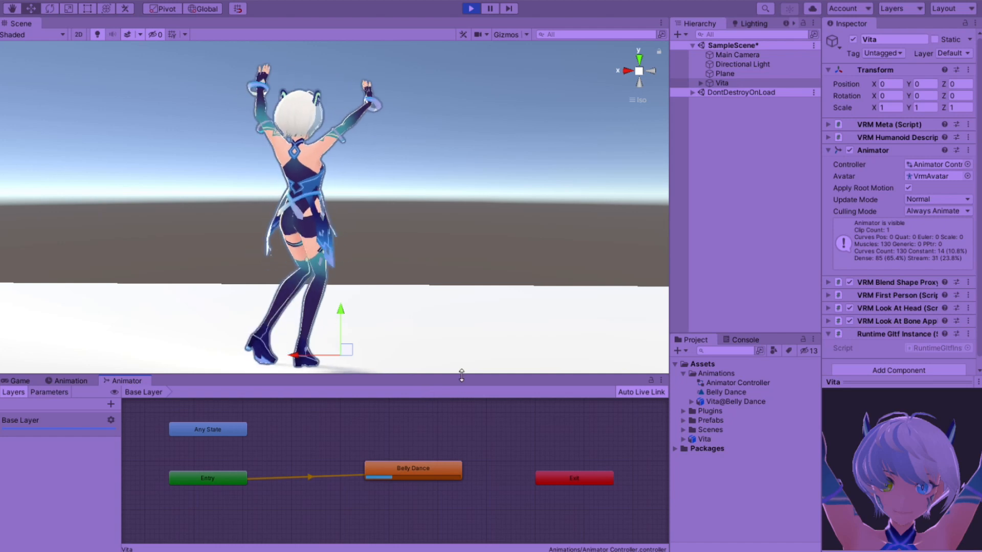
{"action": "middle_click_drag", "start_coordinate": [469, 321], "coordinate": [616, 287]}
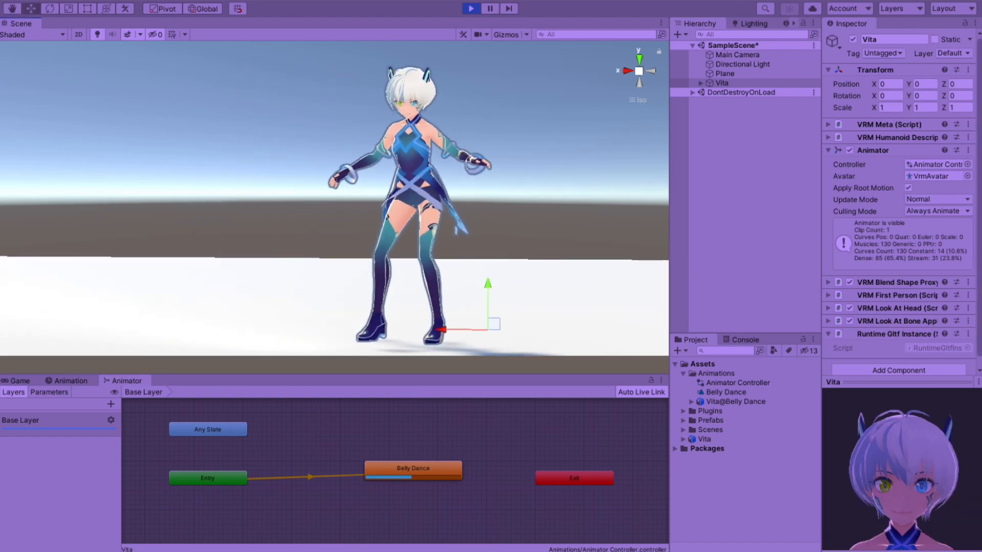
{"action": "key", "text": "ctrl+p"}
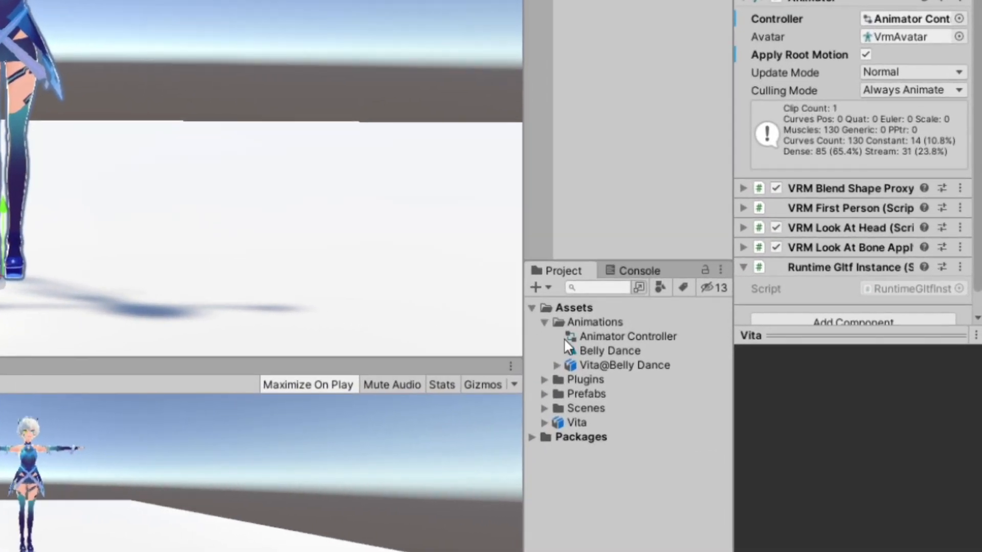
Step: Select the Belly Dance clip in the Animations folder
{"action": "left_click", "coordinate": [725, 391]}
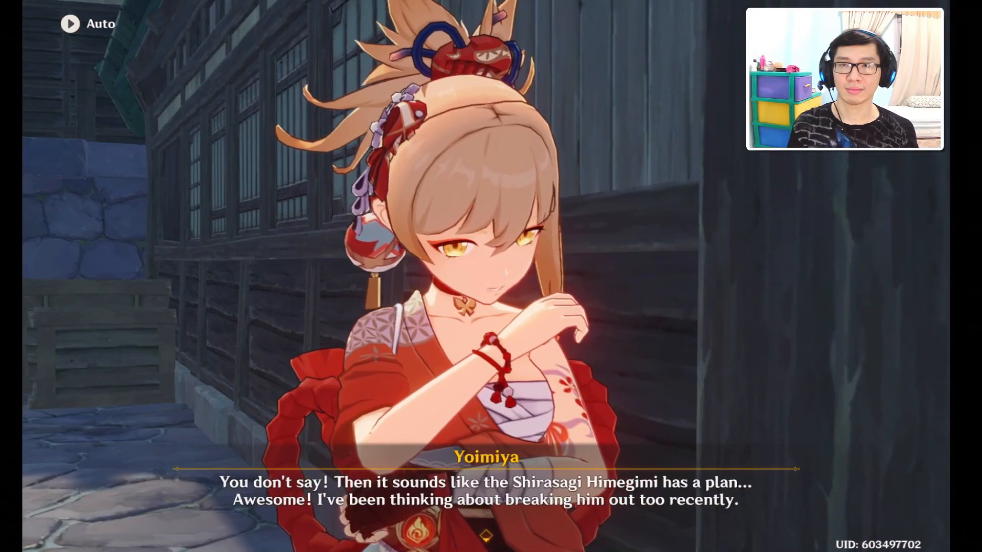
{"action": "key", "text": "space"}
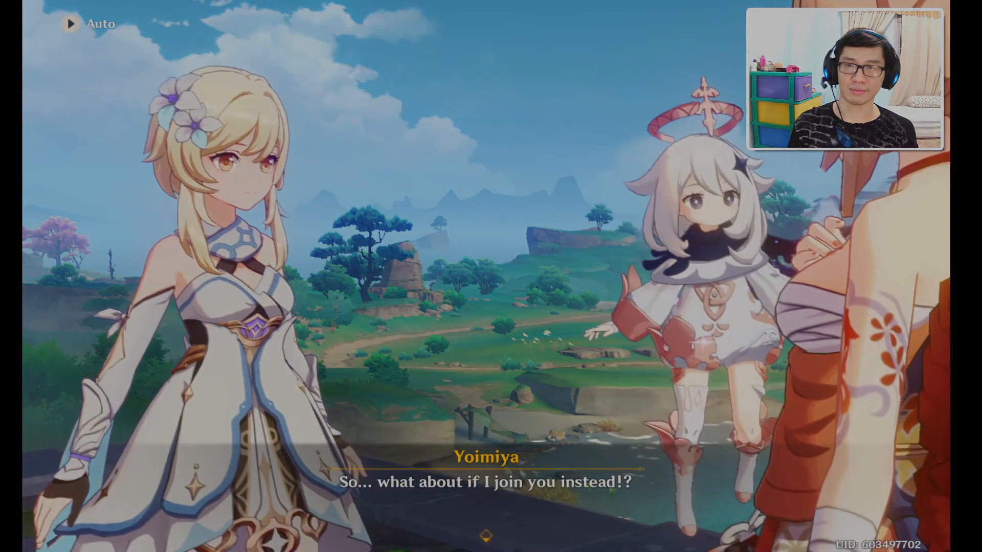
{"action": "key", "text": "space"}
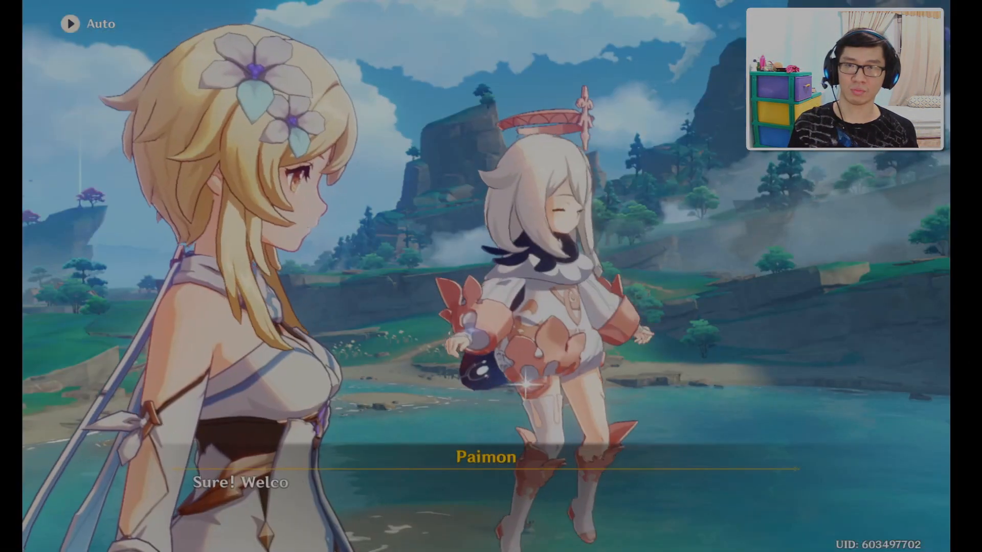